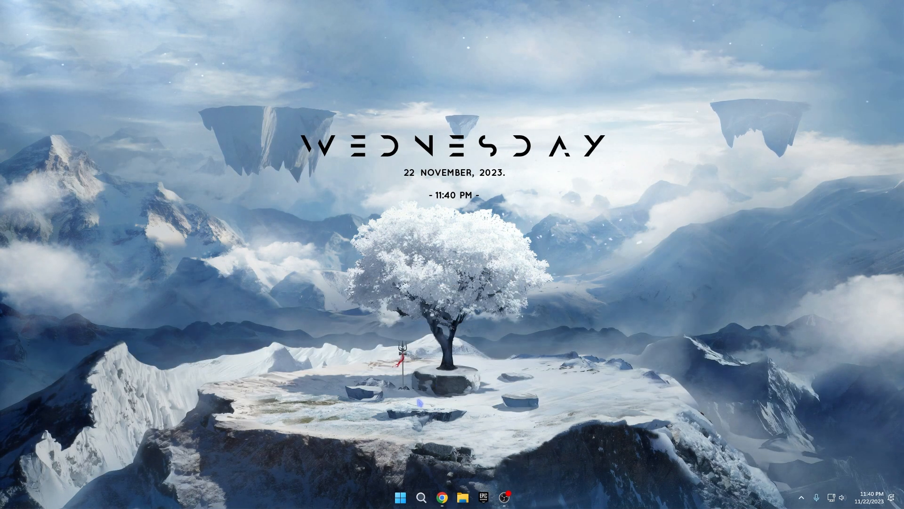
# Open Device Manager, move its window to the middle of the screen and expand the Network adapters category
pyautogui.click(421, 498)
pyautogui.write('device')
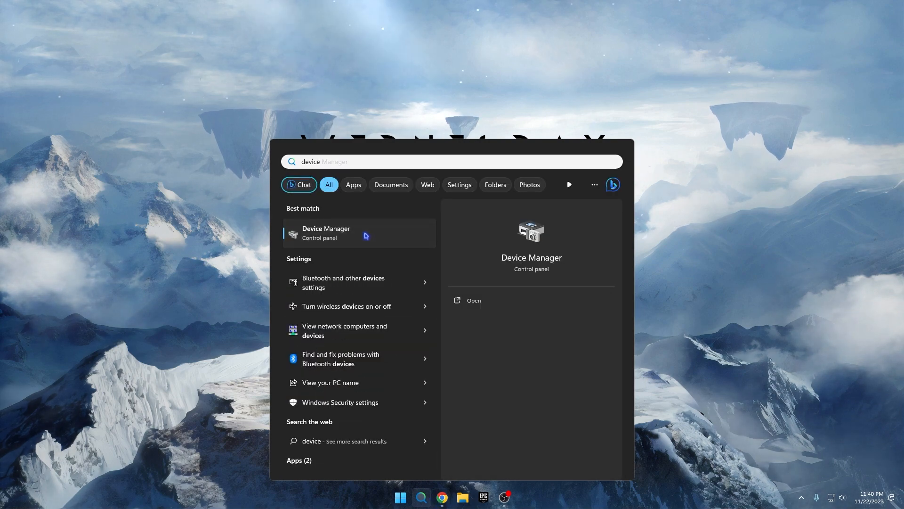
pyautogui.click(364, 234)
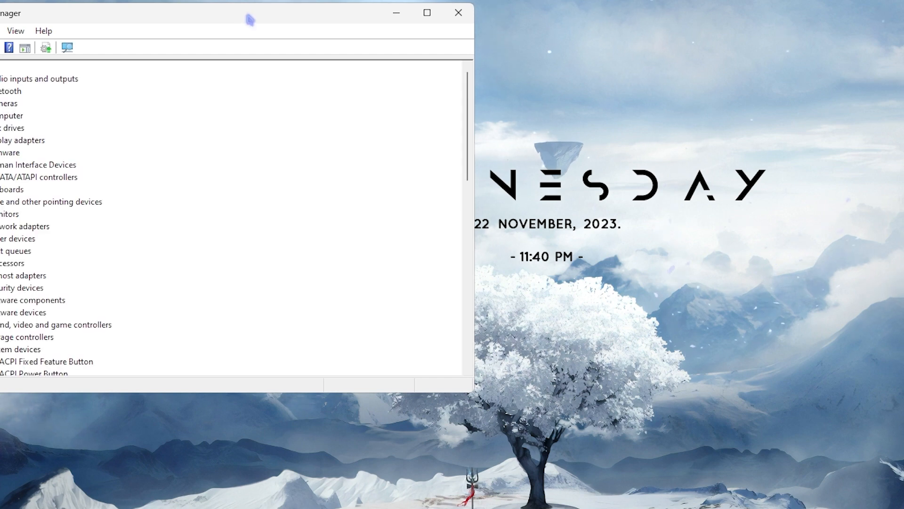
pyautogui.moveTo(250, 18); pyautogui.dragTo(453, 69)
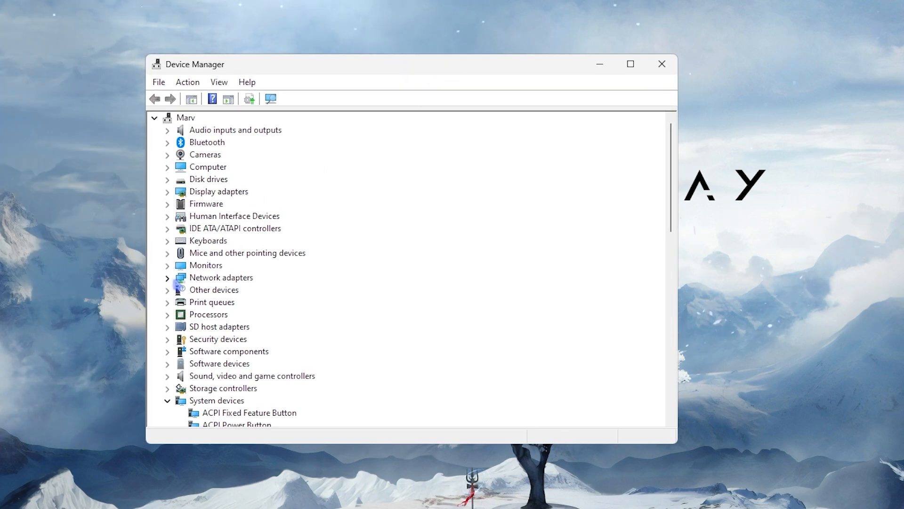
pyautogui.click(168, 278)
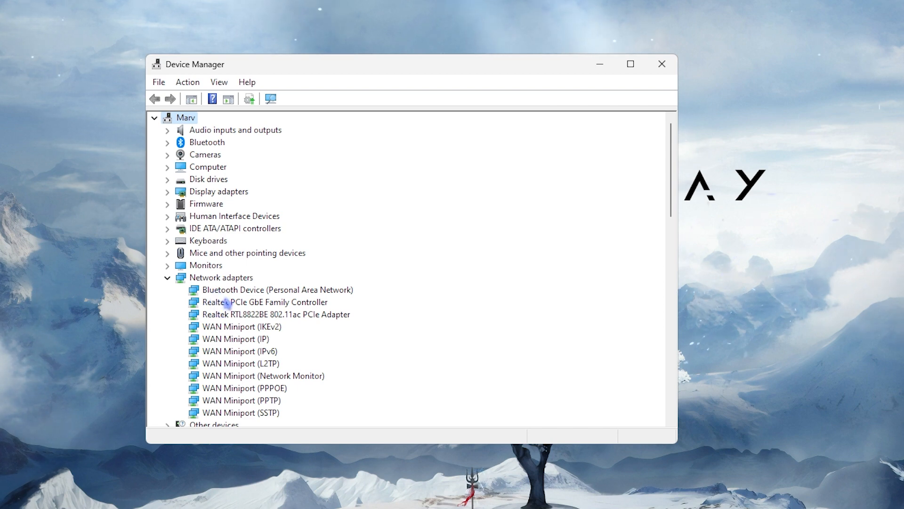
# Update the driver of the Realtek PCIe GbE Family Controller by having Windows search automatically for drivers
pyautogui.click(226, 303)
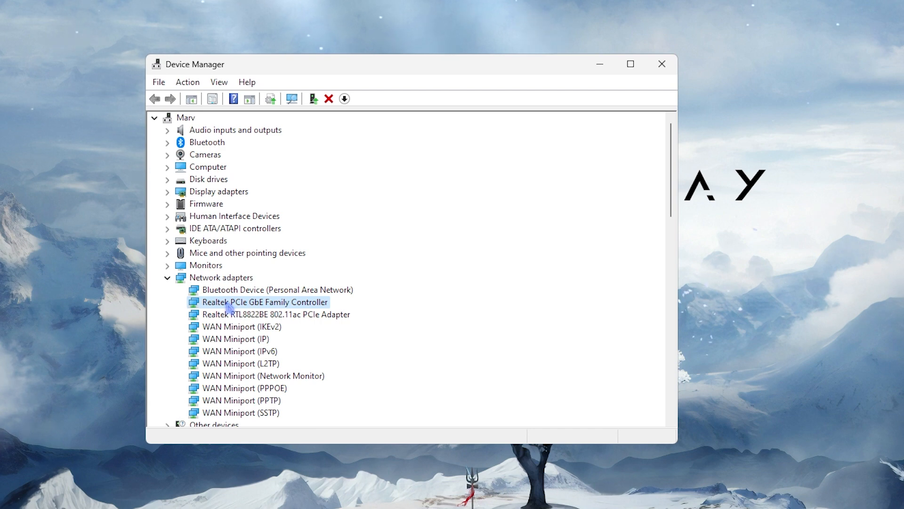
pyautogui.rightClick(229, 307)
pyautogui.click(247, 312)
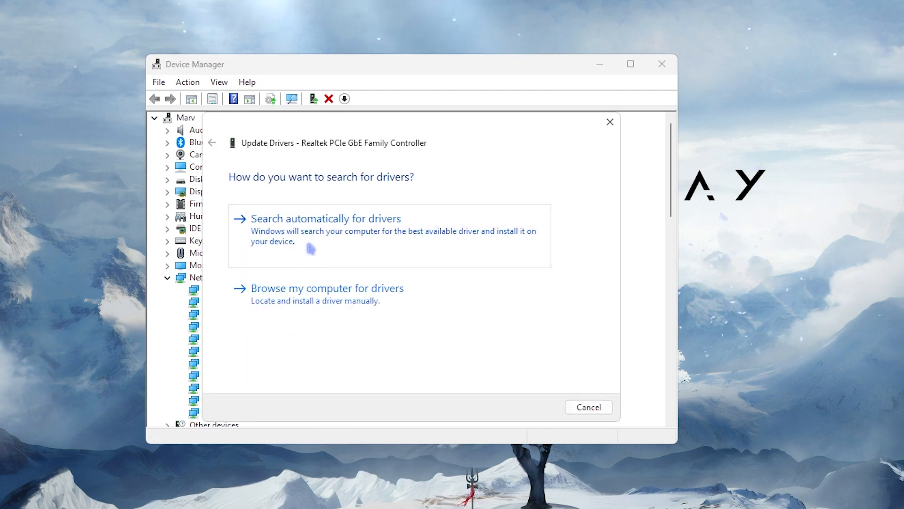
pyautogui.click(316, 231)
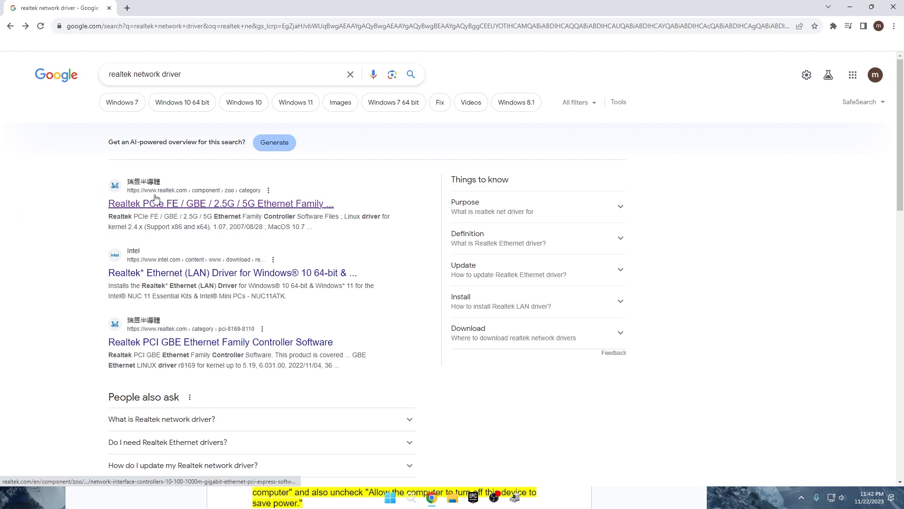
# In the Chrome search results, open Intel's Realtek Ethernet (LAN) driver page and download LAN_Realtek-Win10_Win11-10.63.1014.2022.zip
pyautogui.click(264, 273)
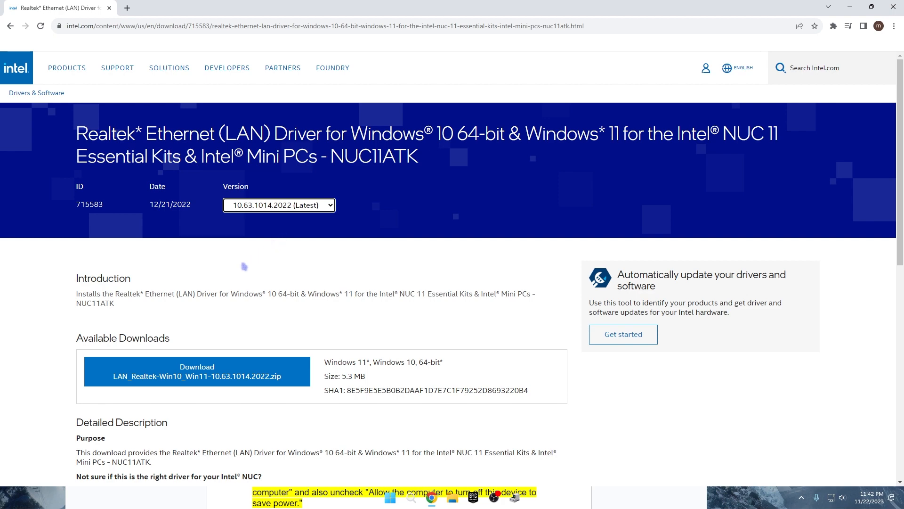
pyautogui.scroll(-2, 221, 314)
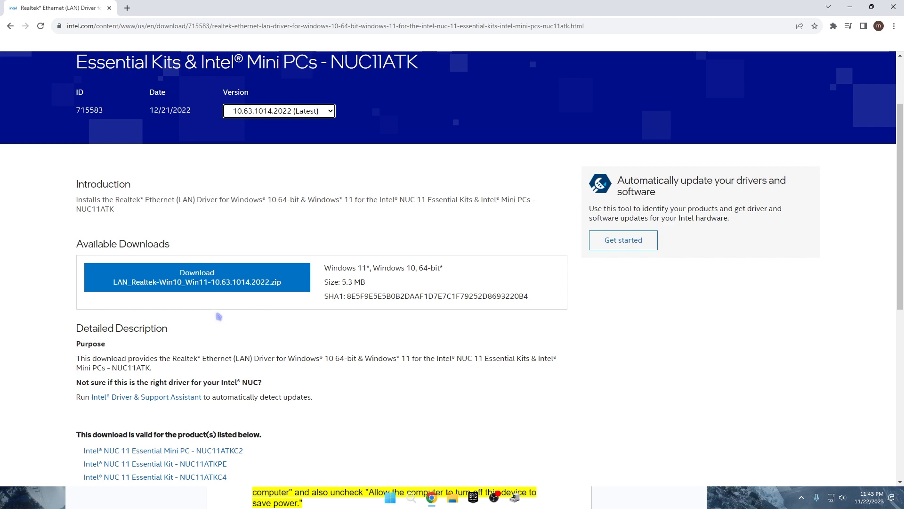
pyautogui.click(238, 289)
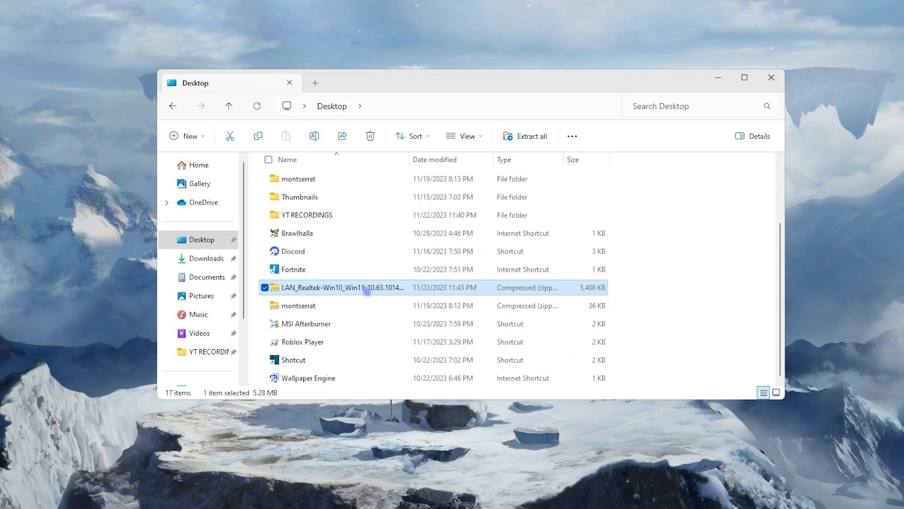
# In File Explorer, extract the downloaded LAN_Realtek driver archive into the suggested folder on the Desktop
pyautogui.rightClick(367, 290)
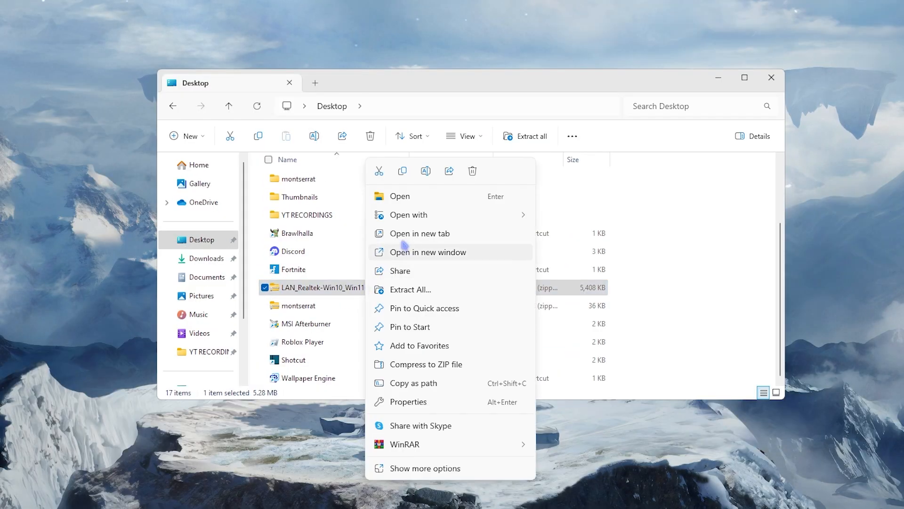
pyautogui.click(412, 291)
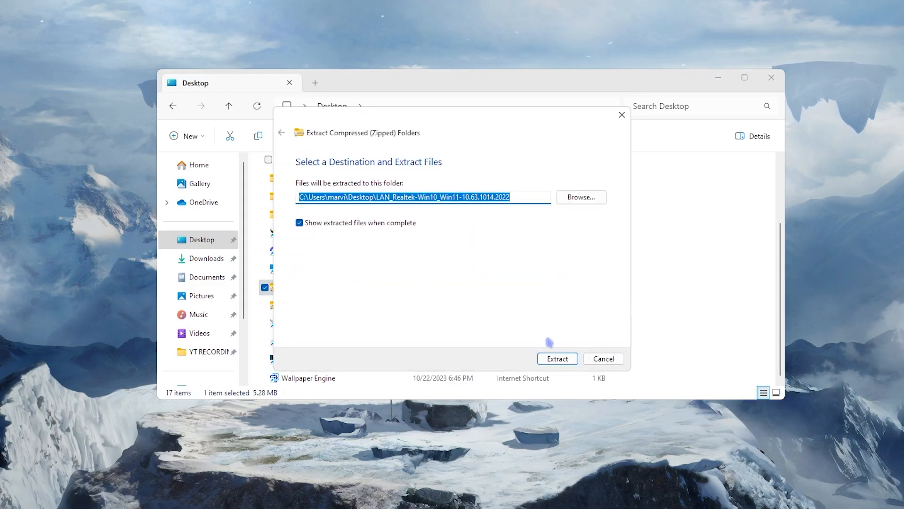
pyautogui.click(557, 359)
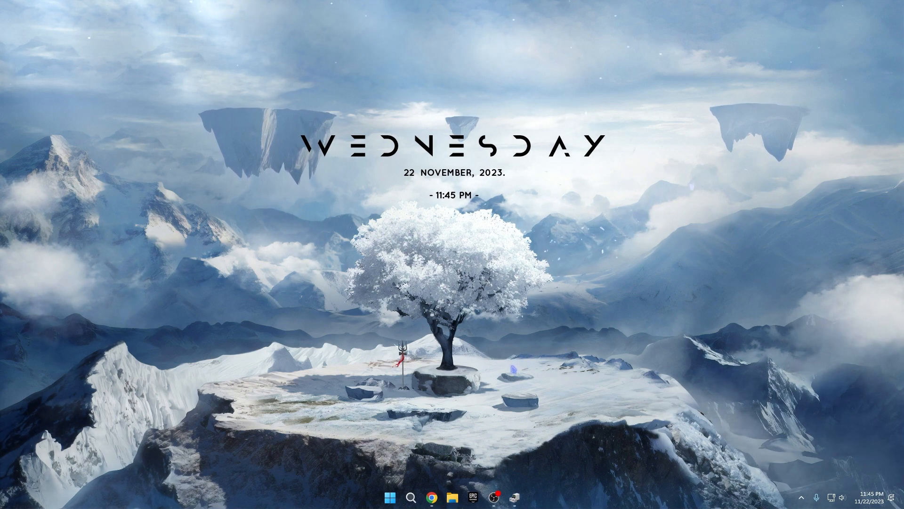
# Return to Device Manager and open the power management settings in the Realtek PCIe GbE Family Controller's properties
pyautogui.click(515, 497)
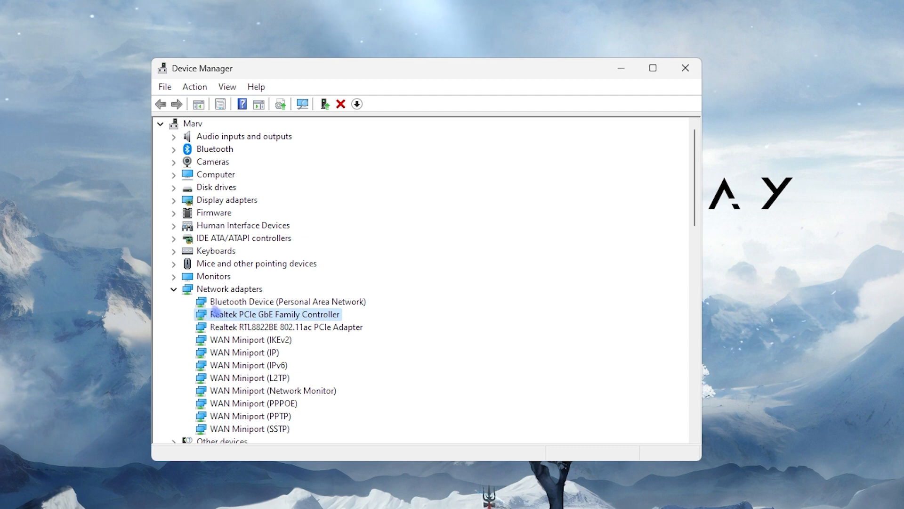
pyautogui.rightClick(236, 316)
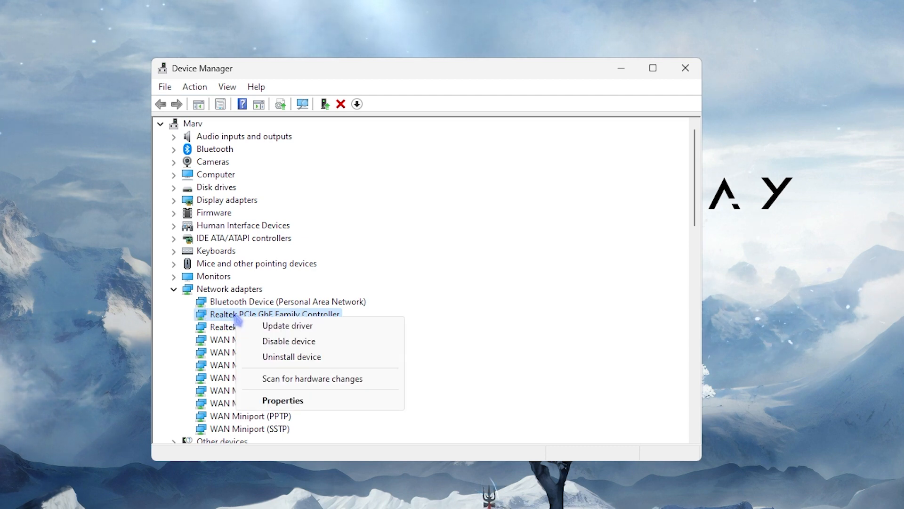
pyautogui.click(282, 401)
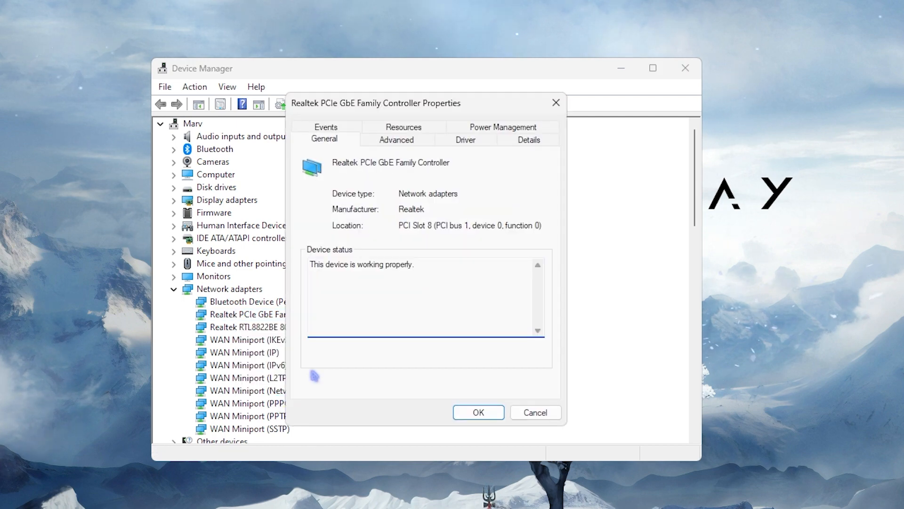
pyautogui.click(482, 131)
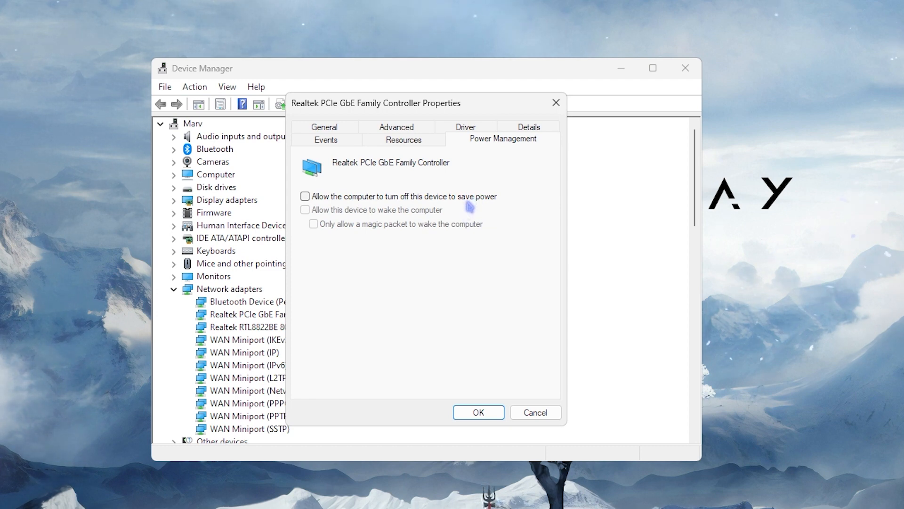
# In the controller's advanced properties, set Energy-Efficient Ethernet to Disabled
pyautogui.click(422, 129)
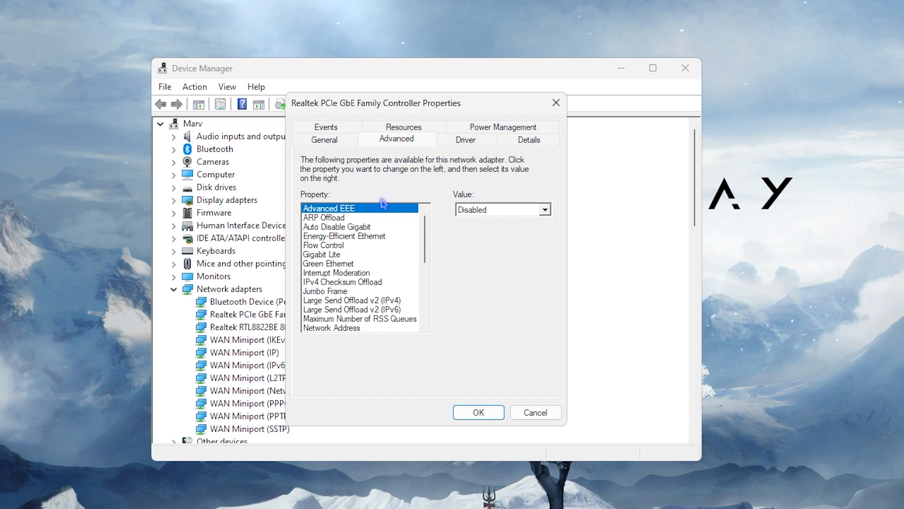
pyautogui.click(353, 238)
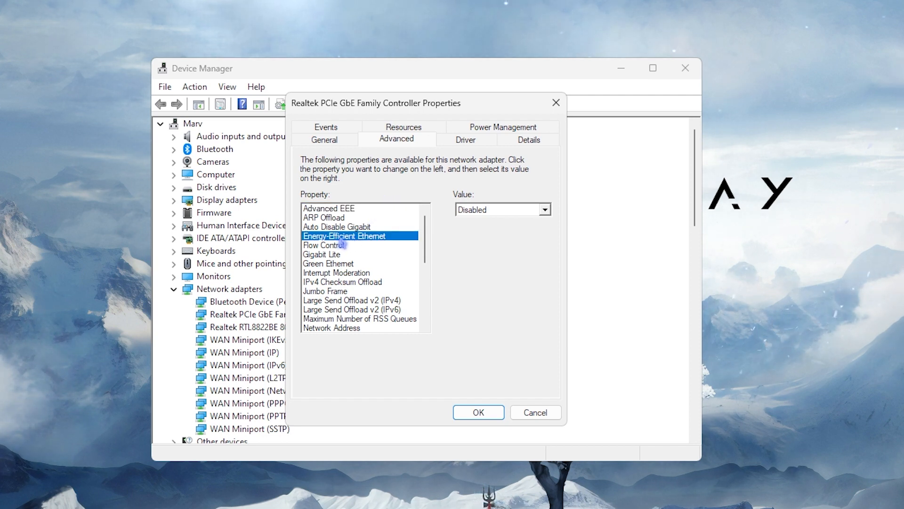
pyautogui.click(499, 212)
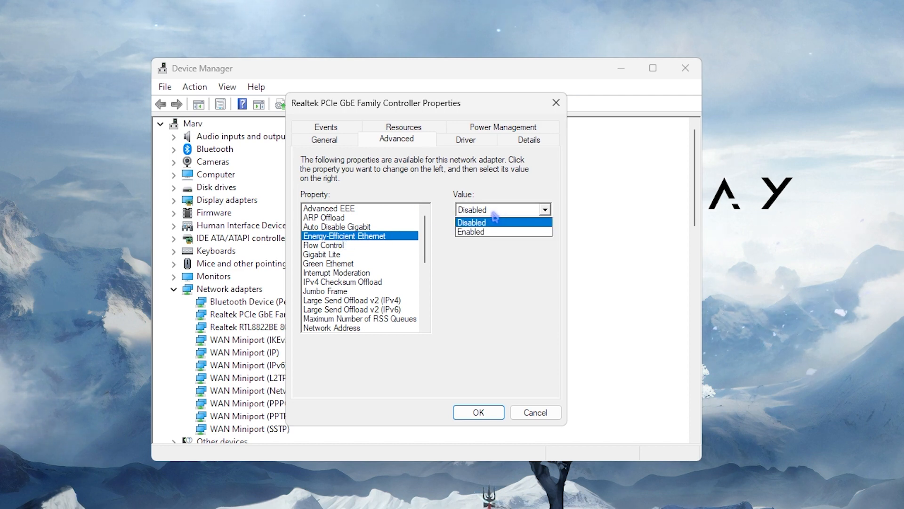
pyautogui.click(490, 222)
# Check the two magic packet wake properties, set Wake on pattern match to Disabled and accept the adapter settings
pyautogui.scroll(-6, 362, 241)
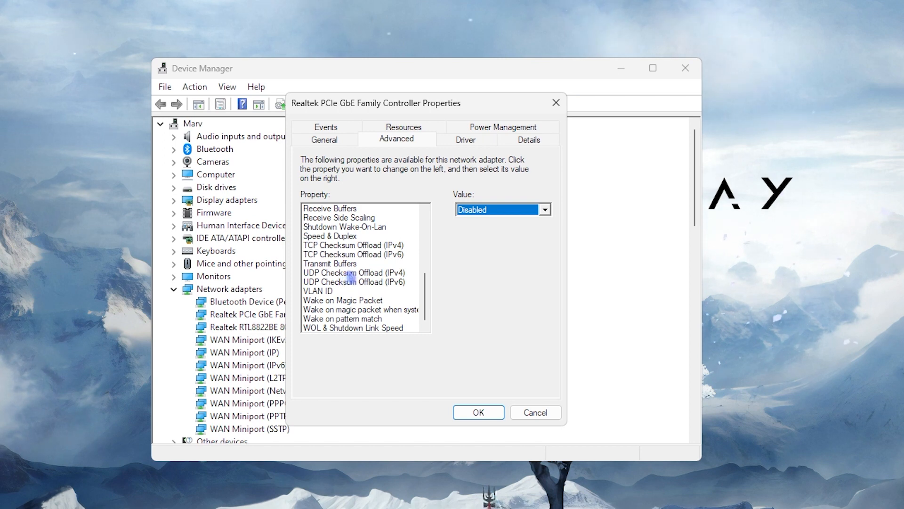
pyautogui.click(347, 301)
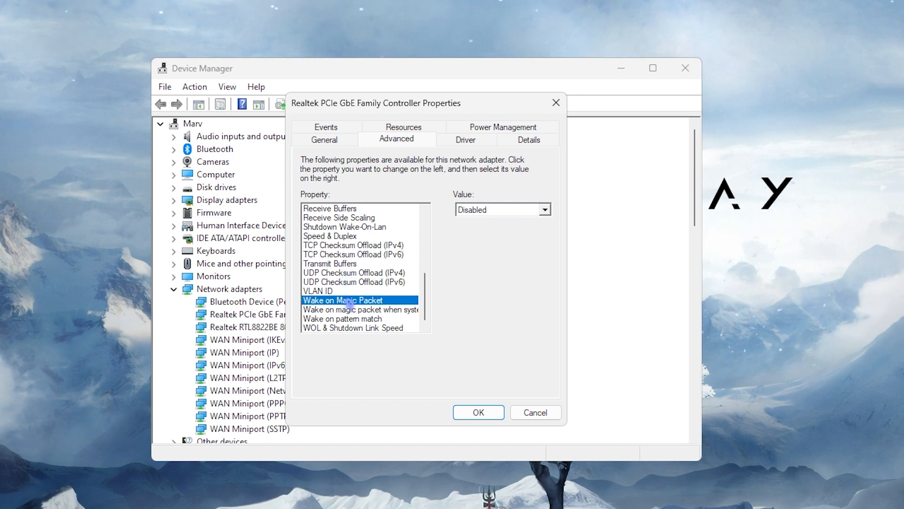
pyautogui.click(383, 309)
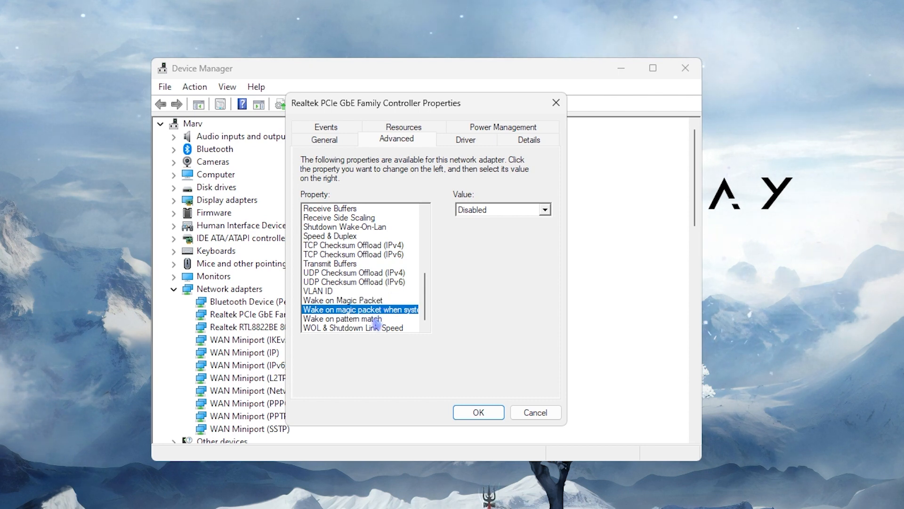
pyautogui.click(378, 320)
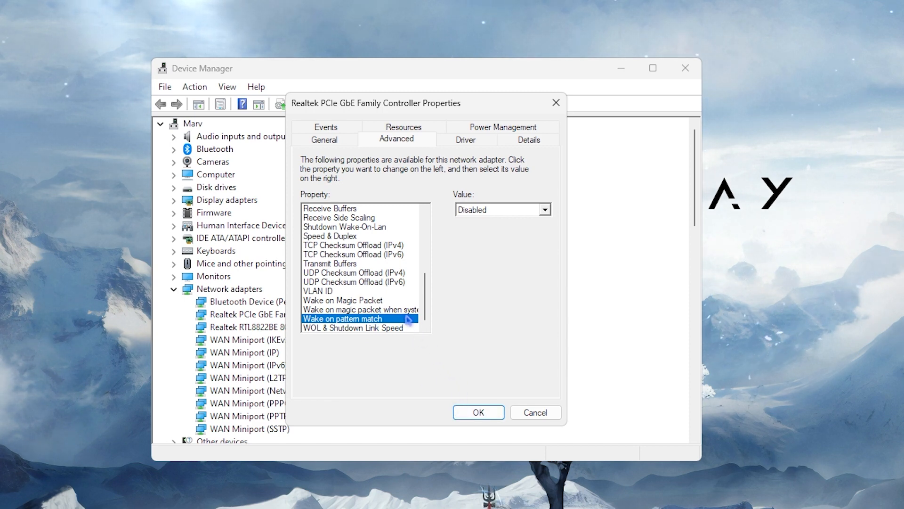
pyautogui.click(492, 213)
pyautogui.click(493, 212)
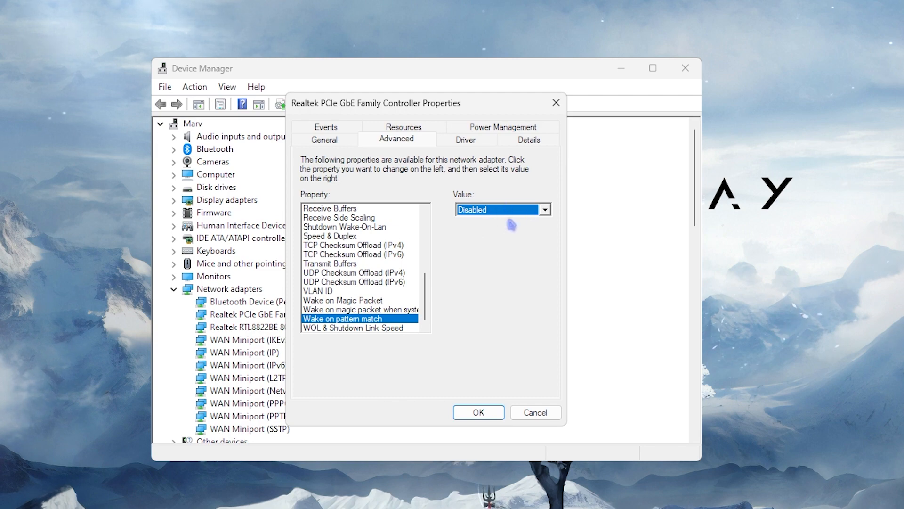
pyautogui.click(470, 413)
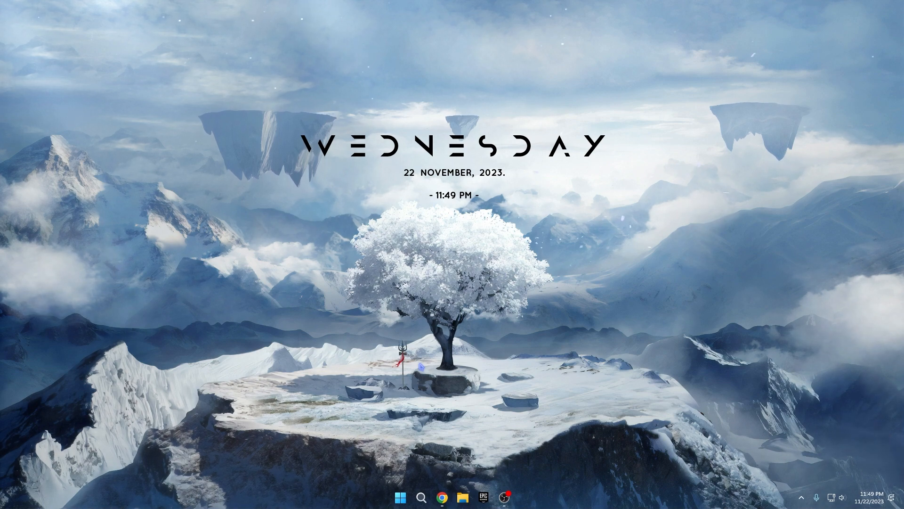
# Search Windows for "netw" and open the Network Connections window
pyautogui.press('super')
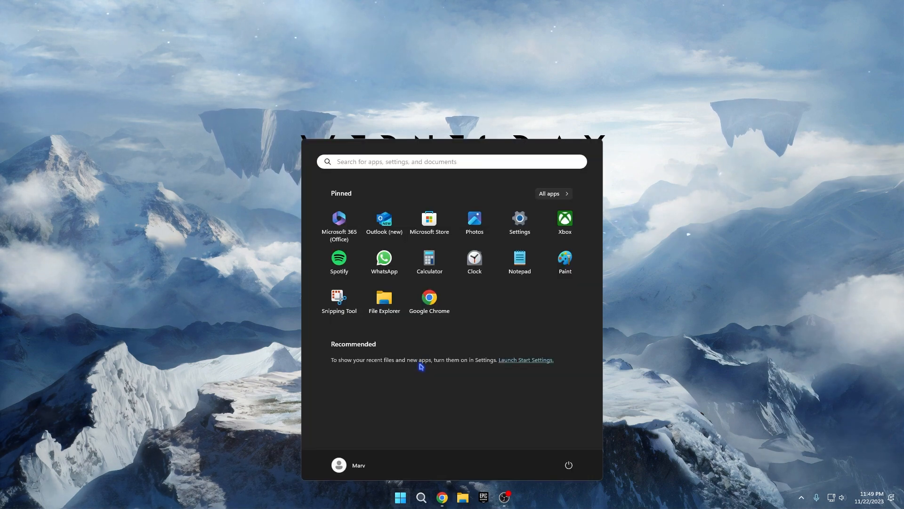
pyautogui.write('new')
pyautogui.press('BackSpace')
pyautogui.write('tw')
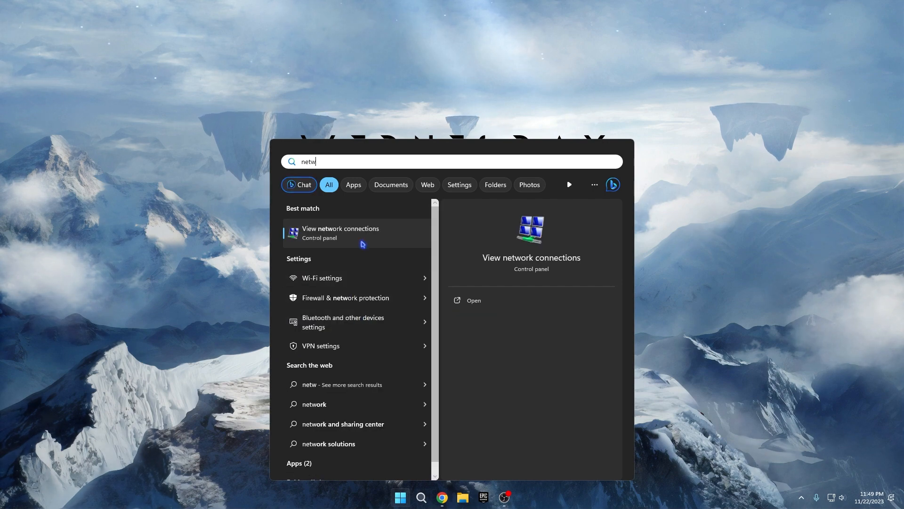
pyautogui.click(362, 244)
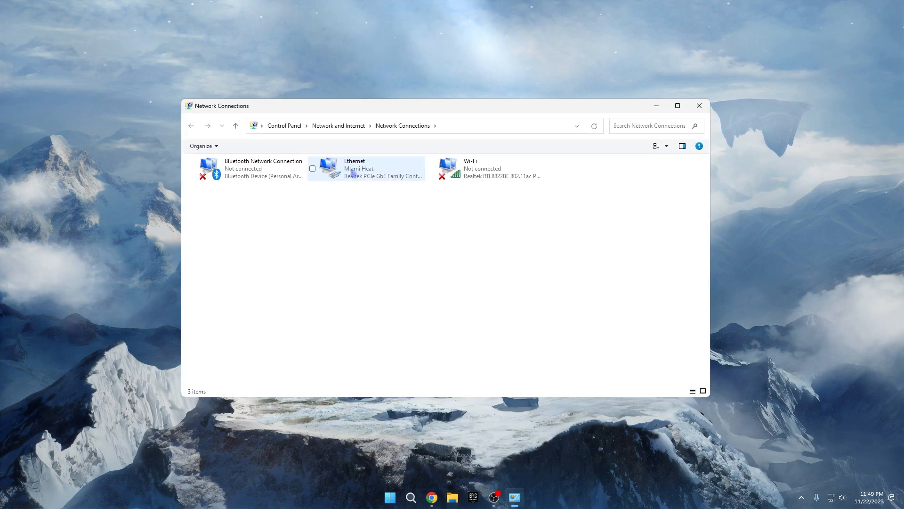
# Open the Internet Protocol Version 4 (TCP/IPv4) properties of the Ethernet connection
pyautogui.click(354, 170)
pyautogui.rightClick(354, 171)
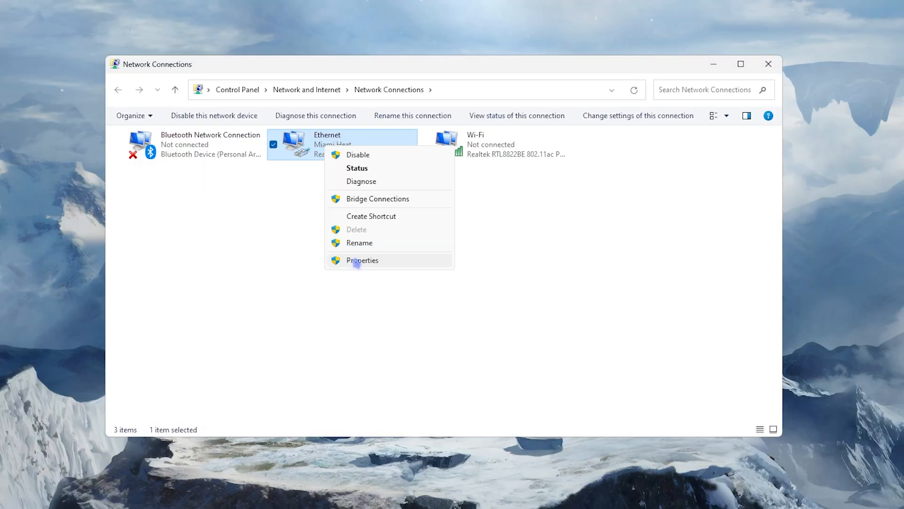
pyautogui.click(377, 259)
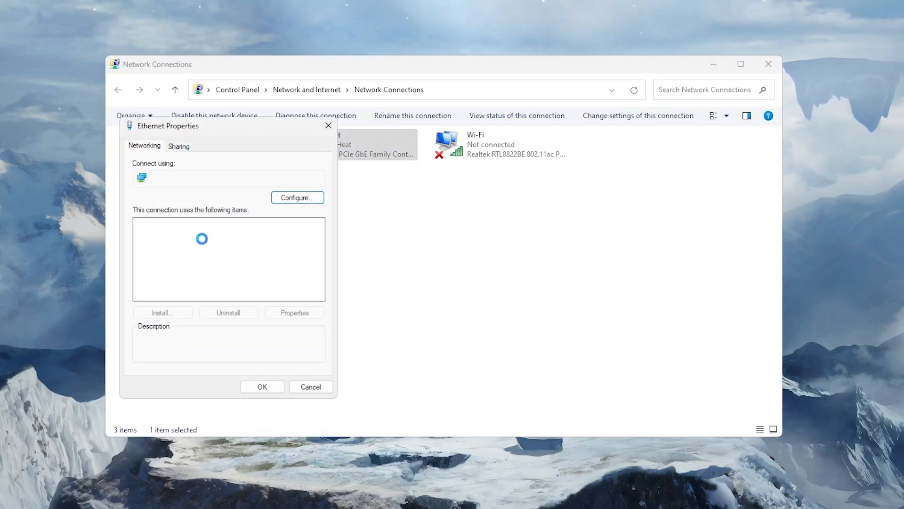
pyautogui.click(159, 255)
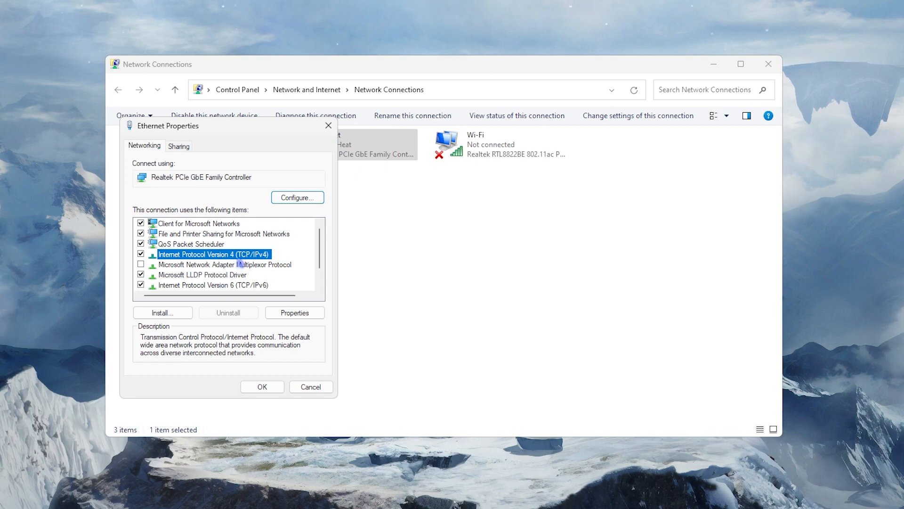
pyautogui.click(284, 314)
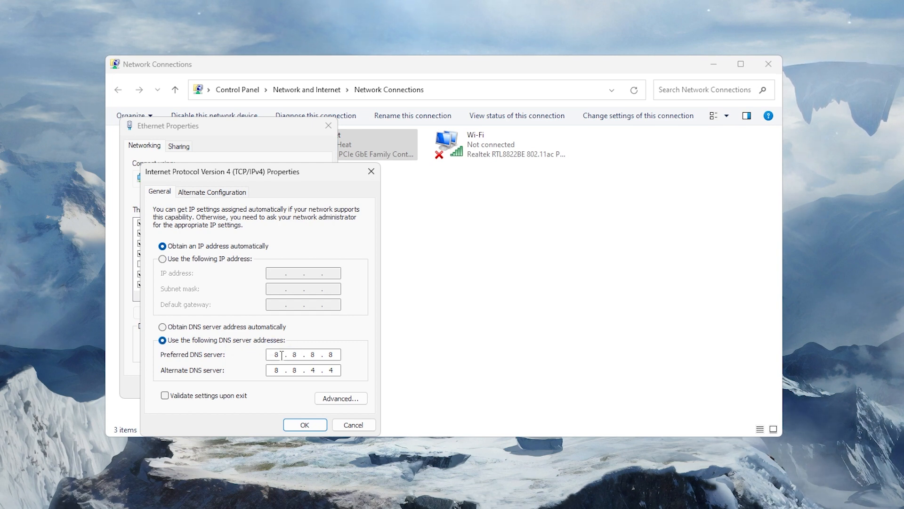
# Confirm preferred DNS server 8.8.8.8 and alternate DNS server 8.8.4.4, and accept both the IPv4 and Ethernet properties
pyautogui.moveTo(274, 358); pyautogui.dragTo(294, 359)
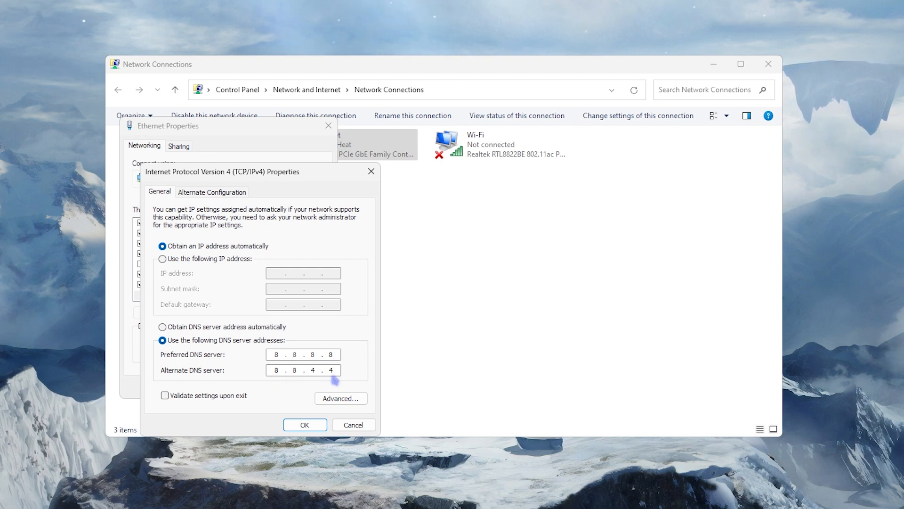
pyautogui.click(304, 425)
pyautogui.click(262, 387)
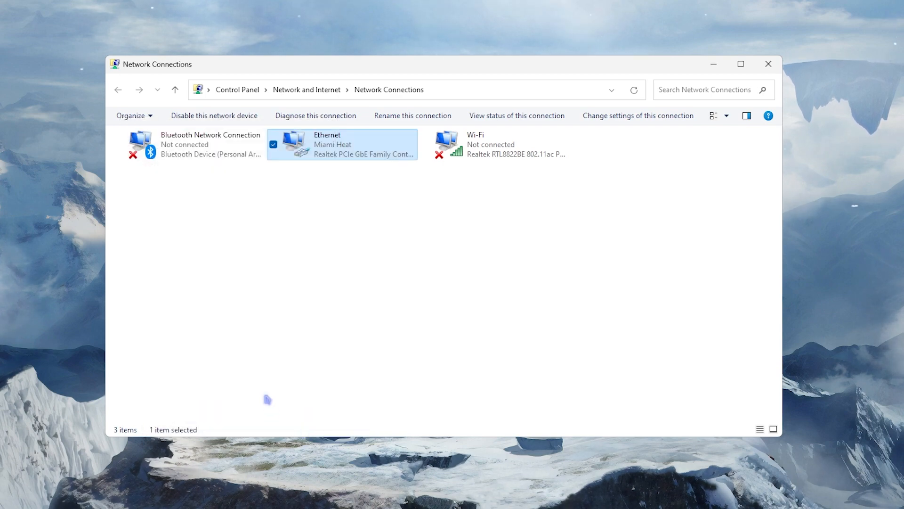
# Close the Network Connections window and run ping 8.8.8.8 in Command Prompt
pyautogui.click(769, 64)
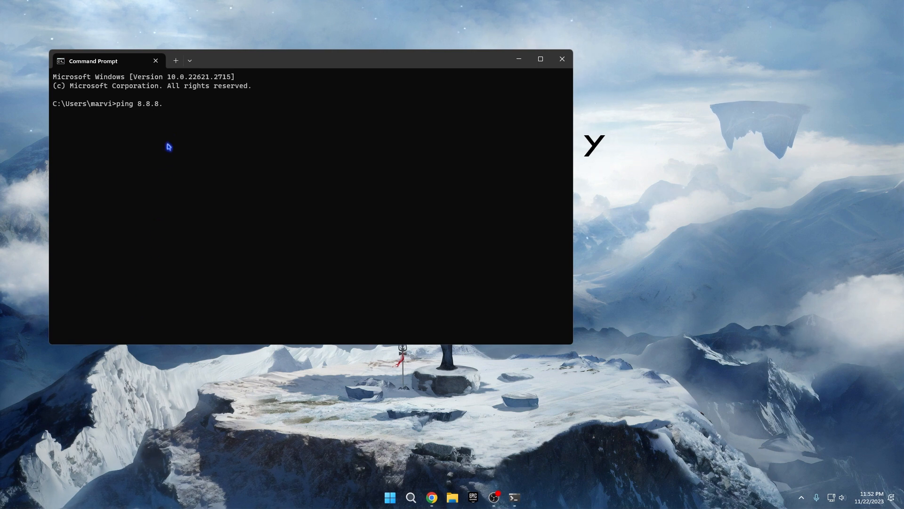
pyautogui.click(169, 107)
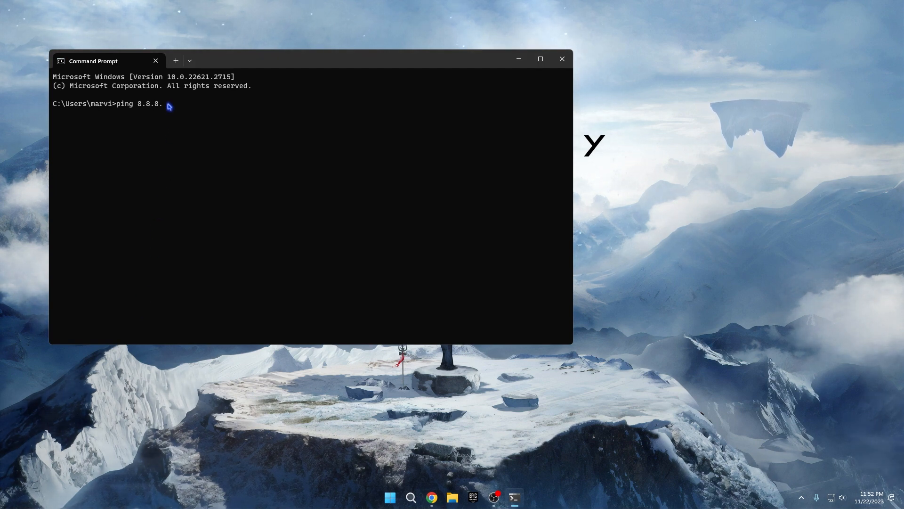
pyautogui.write('8')
pyautogui.press('Return')
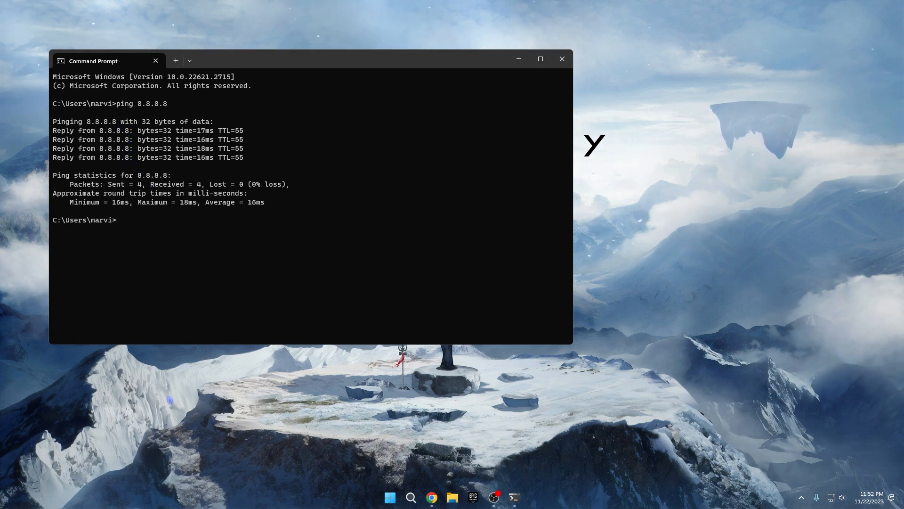
# Flush the DNS resolver cache by running ipconfig /flushdns in Command Prompt
pyautogui.rightClick(126, 223)
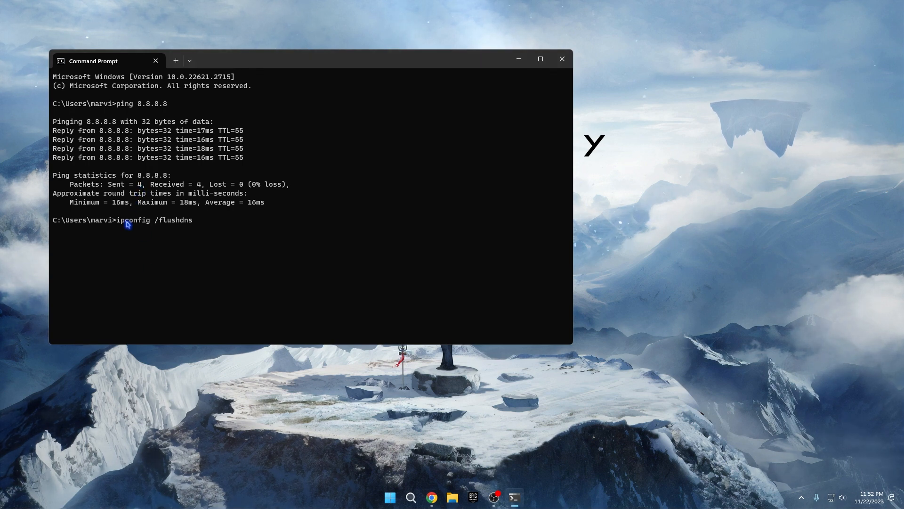
pyautogui.rightClick(126, 222)
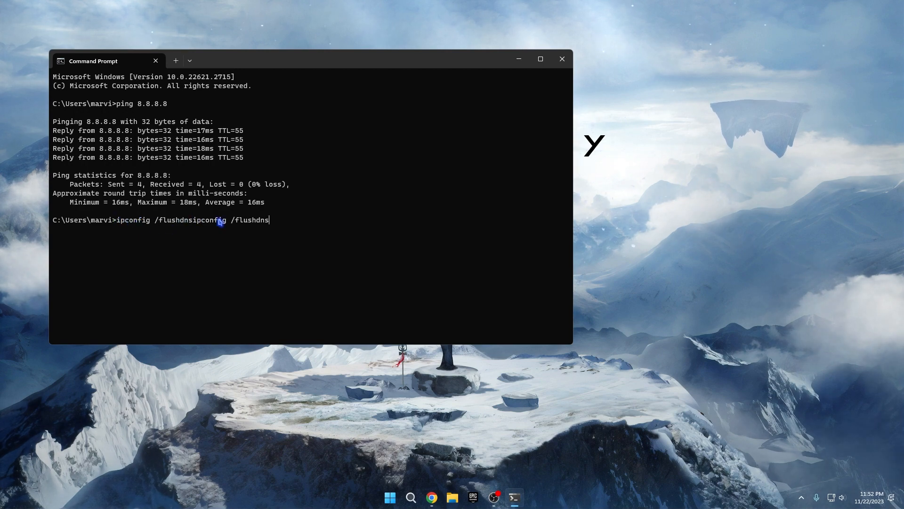
pyautogui.press('Return')
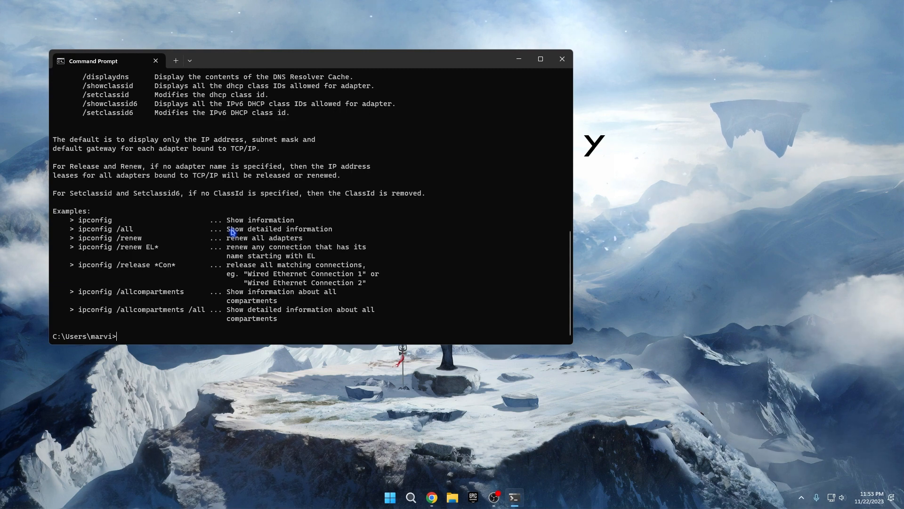
pyautogui.write('ipconfig /flushdns')
pyautogui.press('Return')
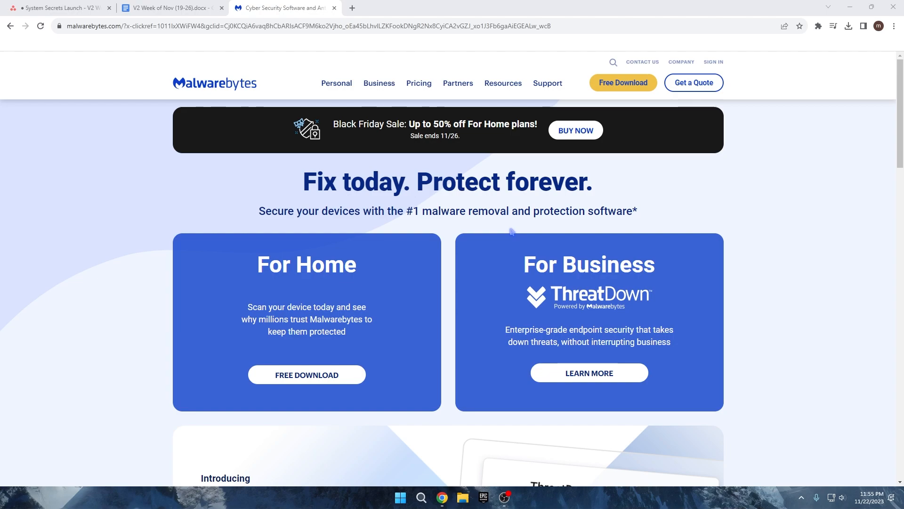
# Show the desktop and open the %localappdata% folder through the Run dialog
pyautogui.press('super+d')
pyautogui.press('super+r')
pyautogui.write('%')
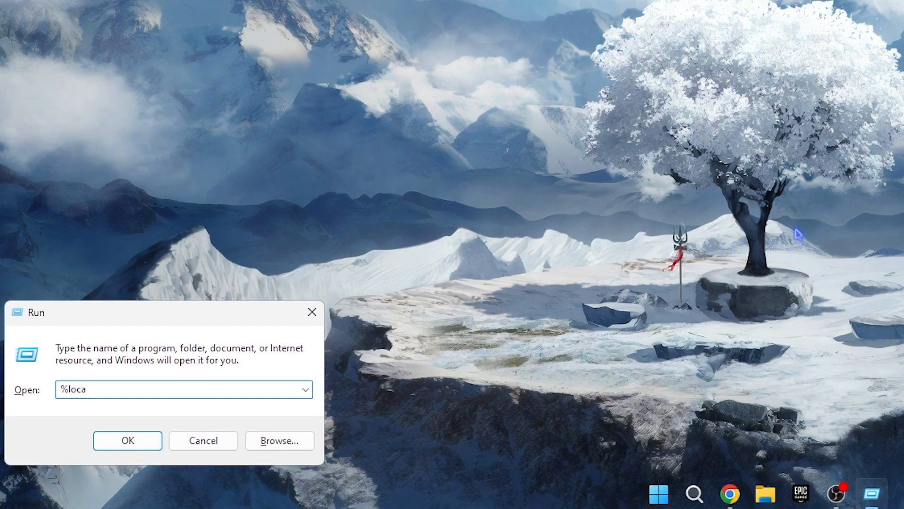
pyautogui.write('localappdat%')
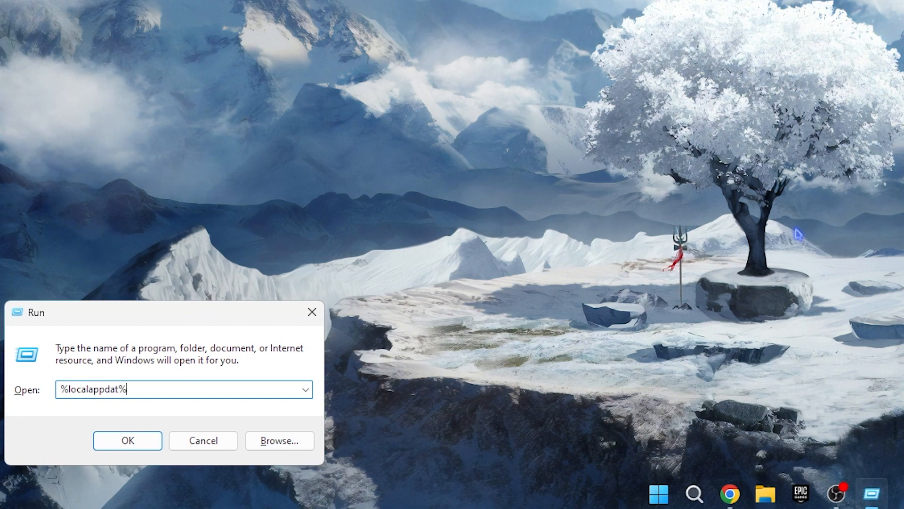
pyautogui.press('BackSpace')
pyautogui.write('a%')
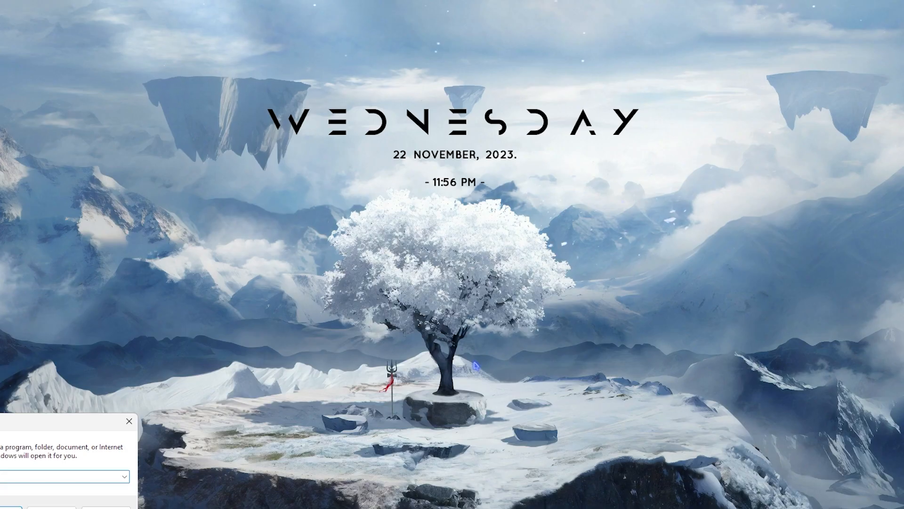
pyautogui.press('Return')
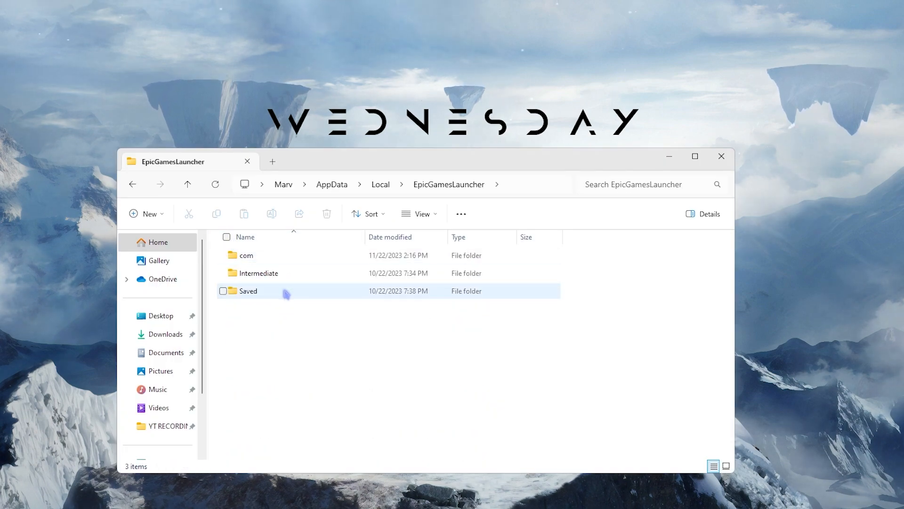
# Within the EpicGamesLauncher folder, go to Saved > Config > Windows and open the Engine configuration file
pyautogui.doubleClick(286, 292)
pyautogui.click(290, 256)
pyautogui.doubleClick(291, 255)
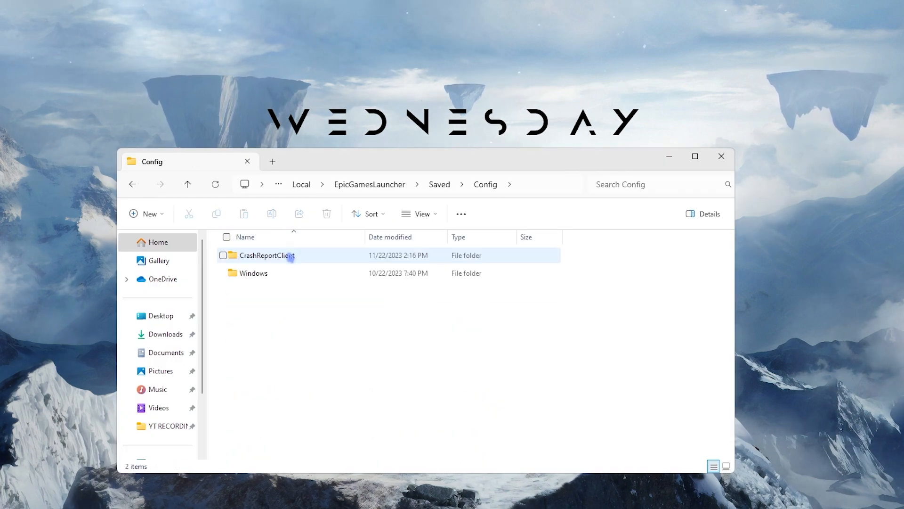
pyautogui.doubleClick(277, 273)
pyautogui.doubleClick(250, 309)
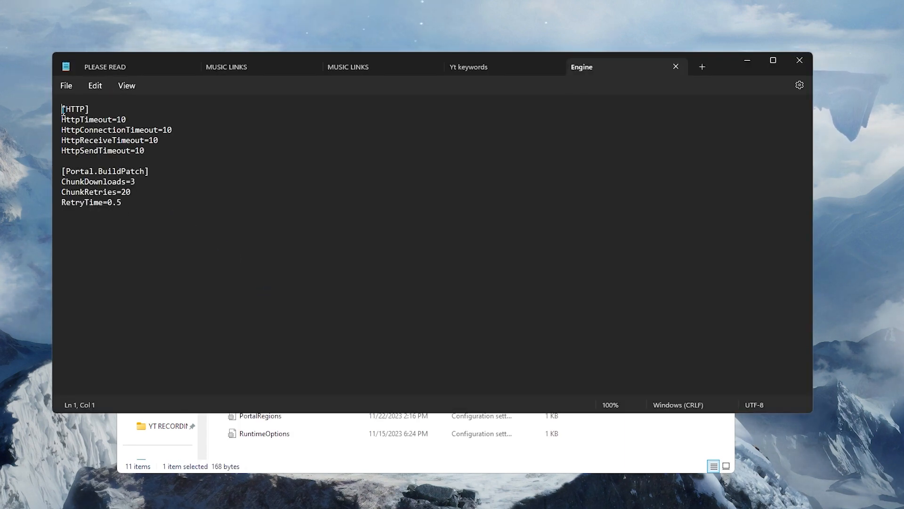
# Check the [HTTP] and [Portal.BuildPatch] entries in the Engine file and save the file
pyautogui.moveTo(63, 110); pyautogui.dragTo(244, 246)
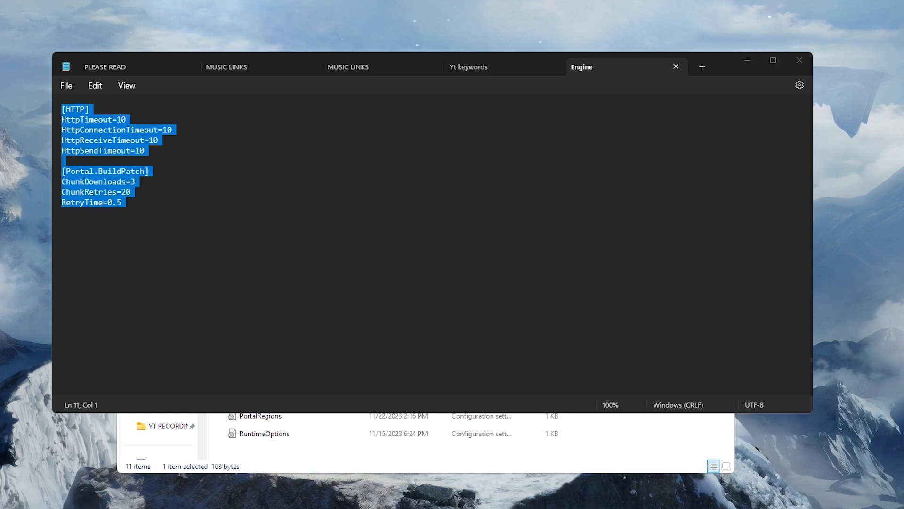
pyautogui.click(77, 294)
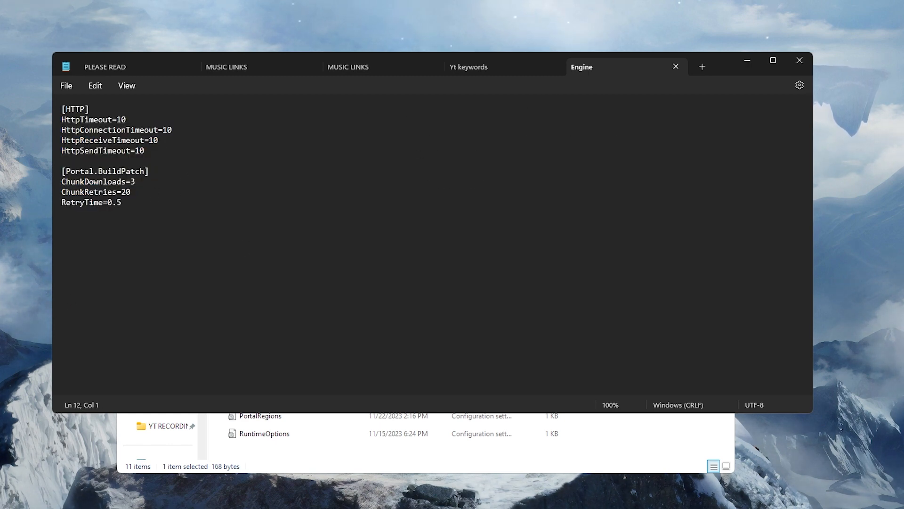
pyautogui.click(66, 85)
pyautogui.click(85, 164)
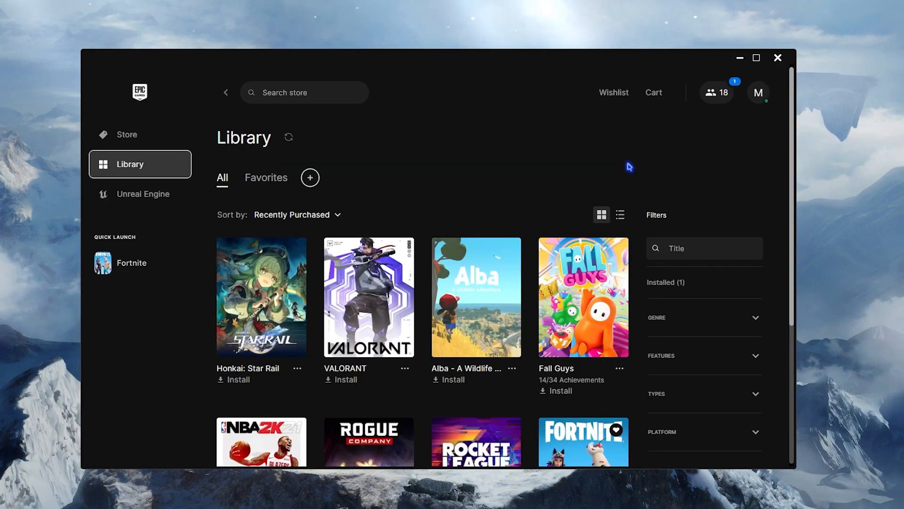
# Switch to the Epic Games Launcher, open its settings and review the Throttle Downloads, Use Proxy and desktop notification options
pyautogui.click(761, 93)
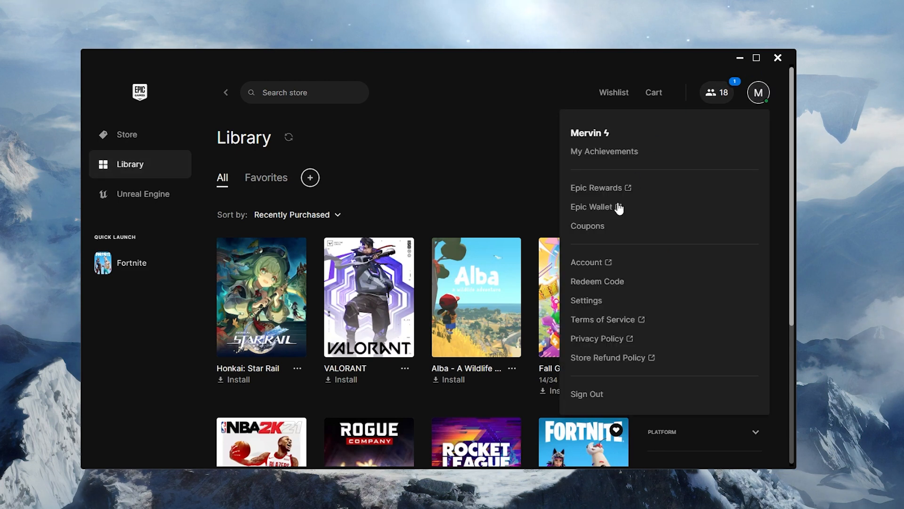
pyautogui.click(695, 302)
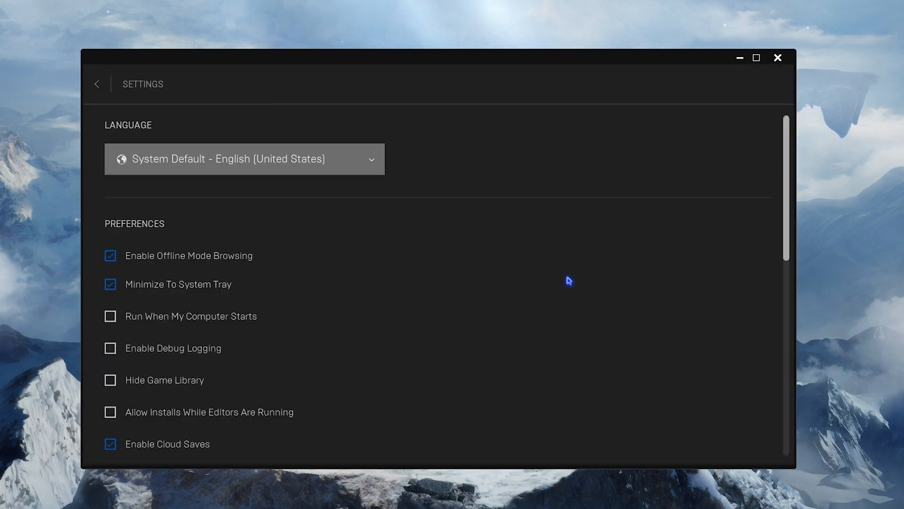
pyautogui.scroll(-2, 292, 233)
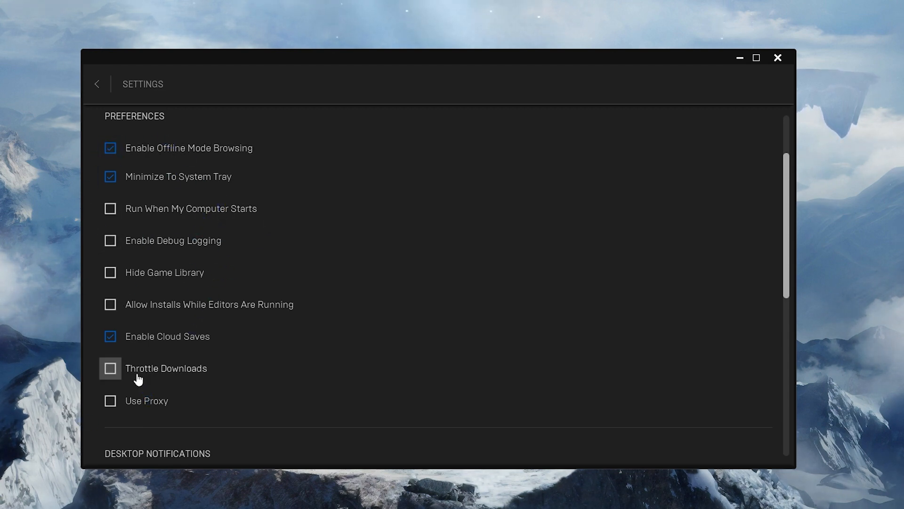
pyautogui.scroll(-5, 227, 383)
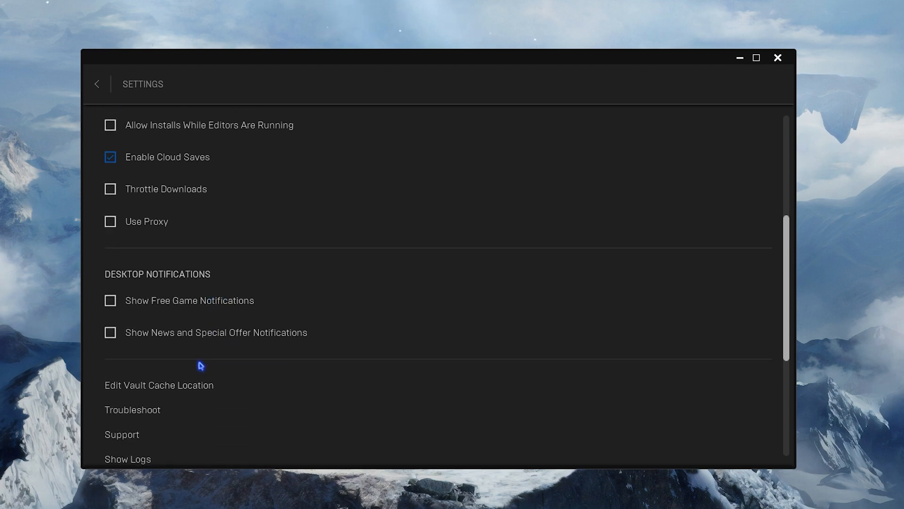
pyautogui.scroll(-3, 121, 297)
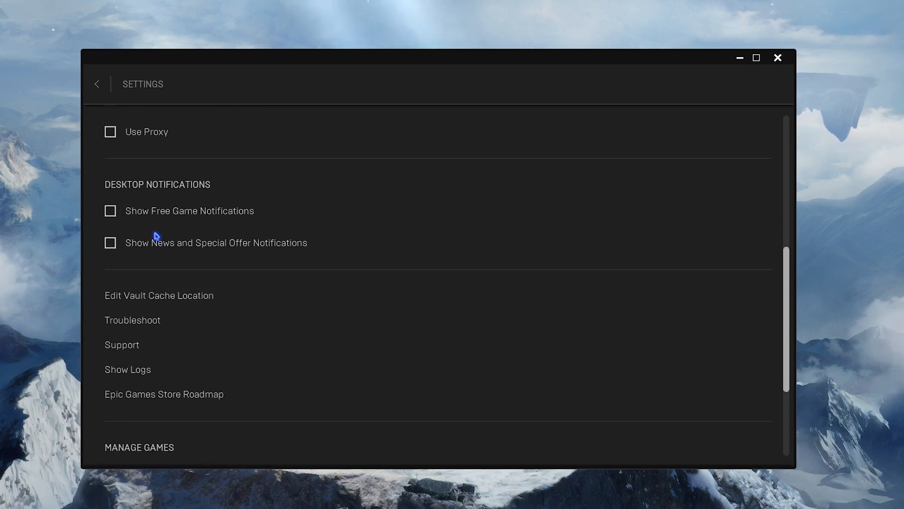
pyautogui.scroll(-2, 156, 236)
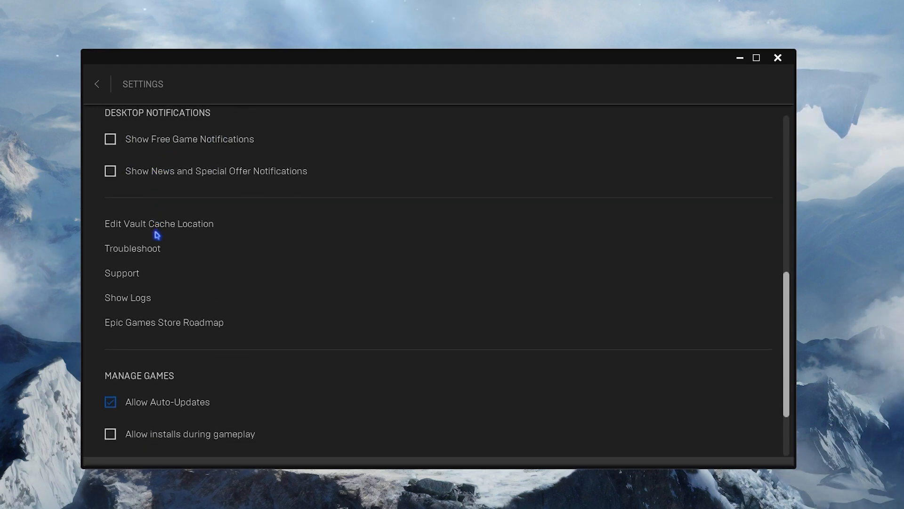
# Expand Fortnite under Manage Games, keep Additional Command Line Arguments enabled with -LANPLAY -NOSPLASH -USEALLAVAILABLECORES, and return to the Library
pyautogui.scroll(-3, 141, 274)
pyautogui.click(121, 367)
pyautogui.scroll(-3, 129, 332)
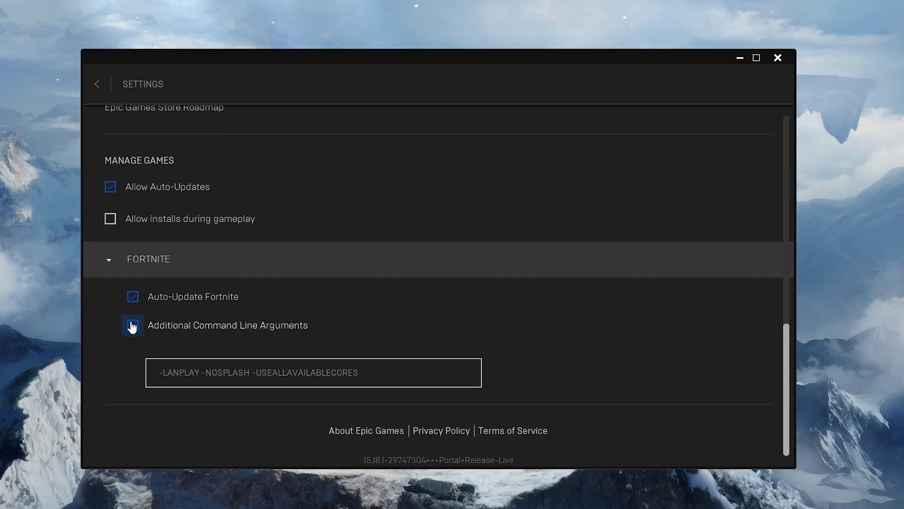
pyautogui.click(133, 325)
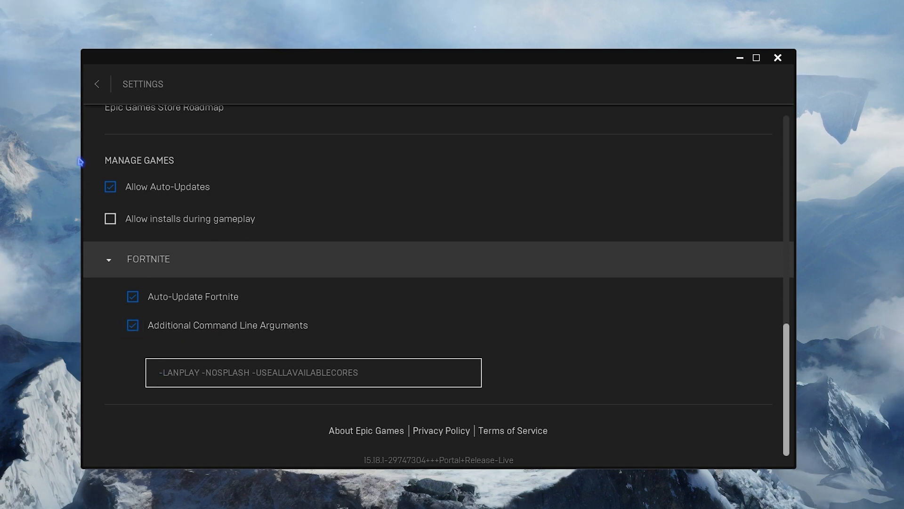
pyautogui.click(98, 85)
pyautogui.click(503, 195)
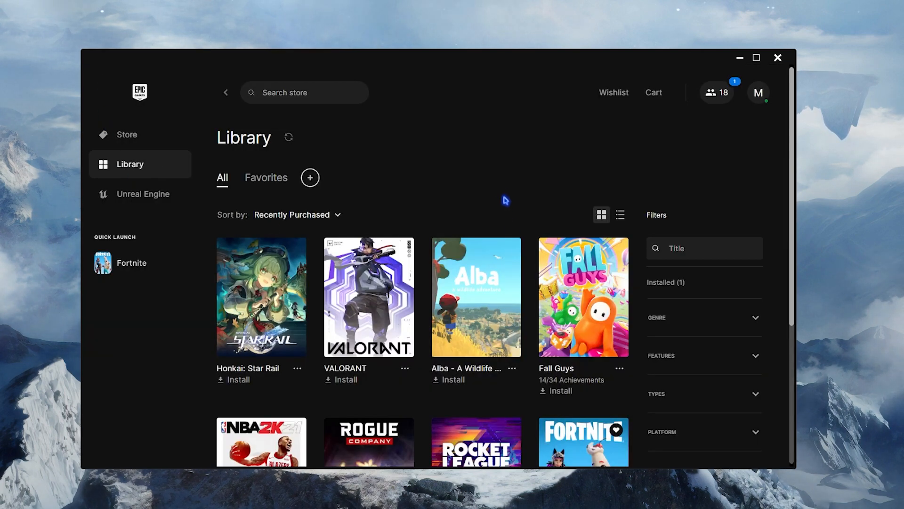
# Open Fortnite's installation options from the Library, keep Disable Cosmetic Streaming selected and apply the options
pyautogui.scroll(-2, 588, 330)
pyautogui.click(615, 334)
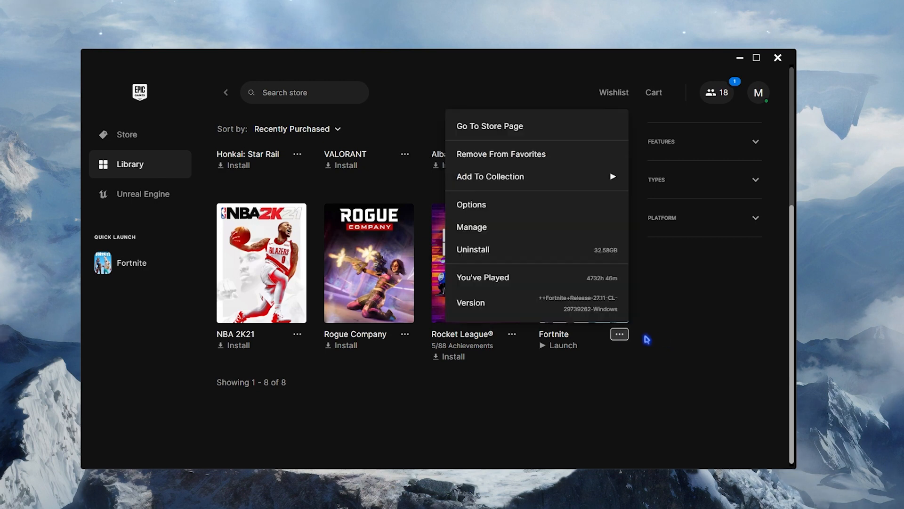
pyautogui.click(479, 203)
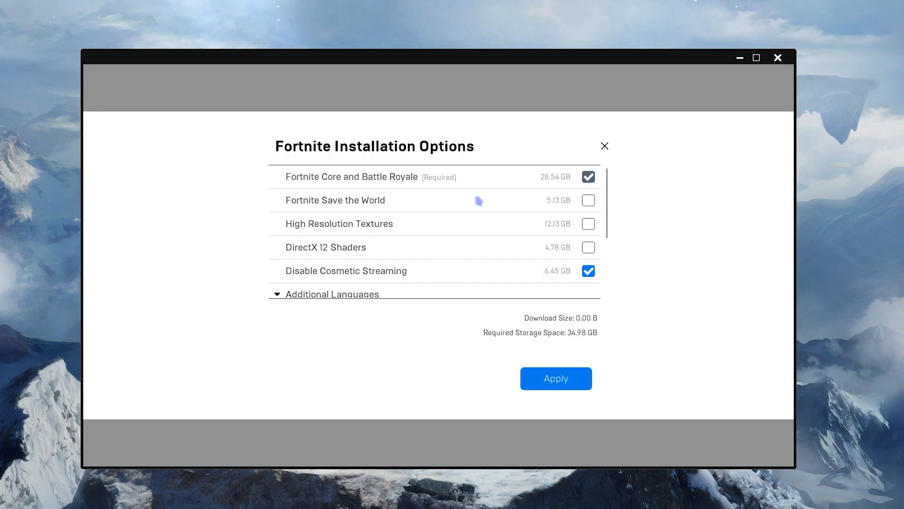
pyautogui.scroll(-1, 491, 241)
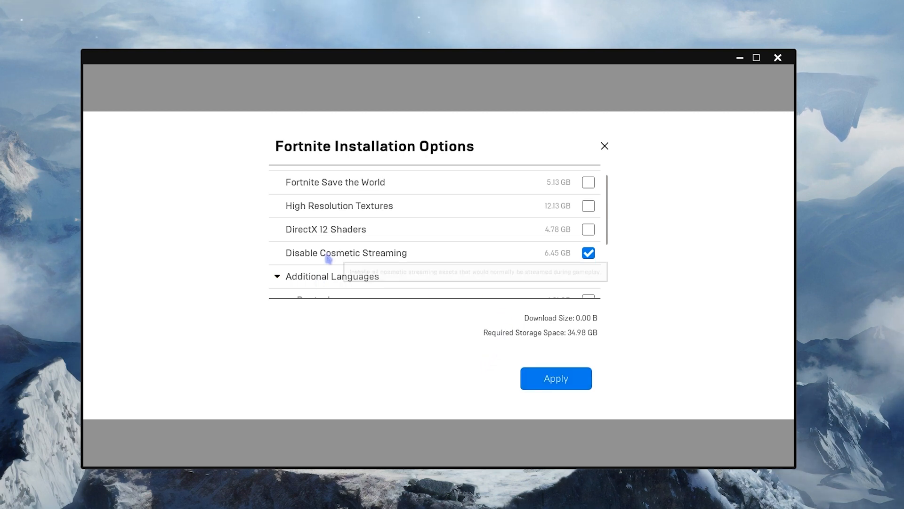
pyautogui.moveTo(331, 256)
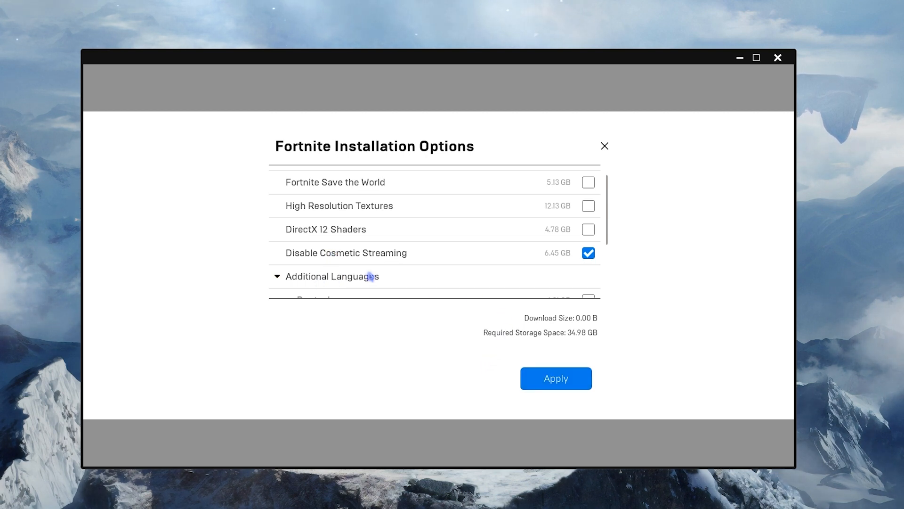
pyautogui.click(556, 379)
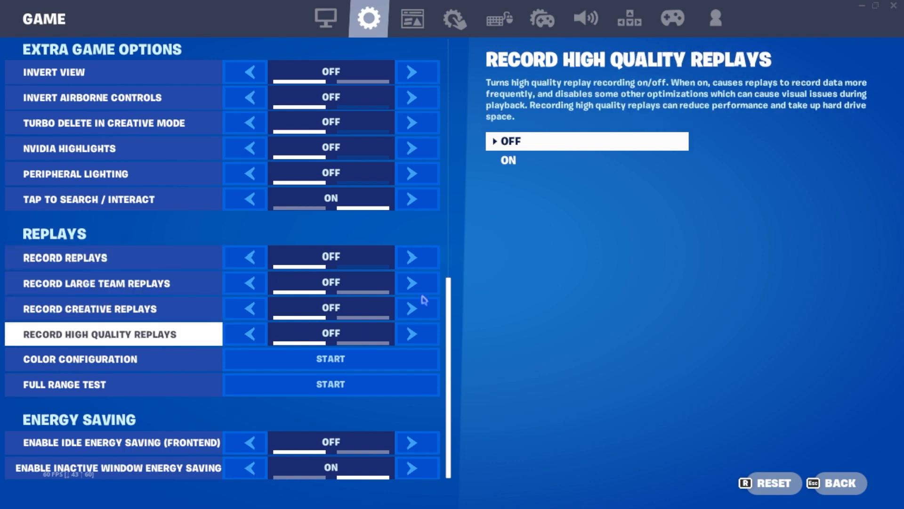
# Switch to Fortnite's in-game settings and open the Account and Privacy section
pyautogui.click(717, 14)
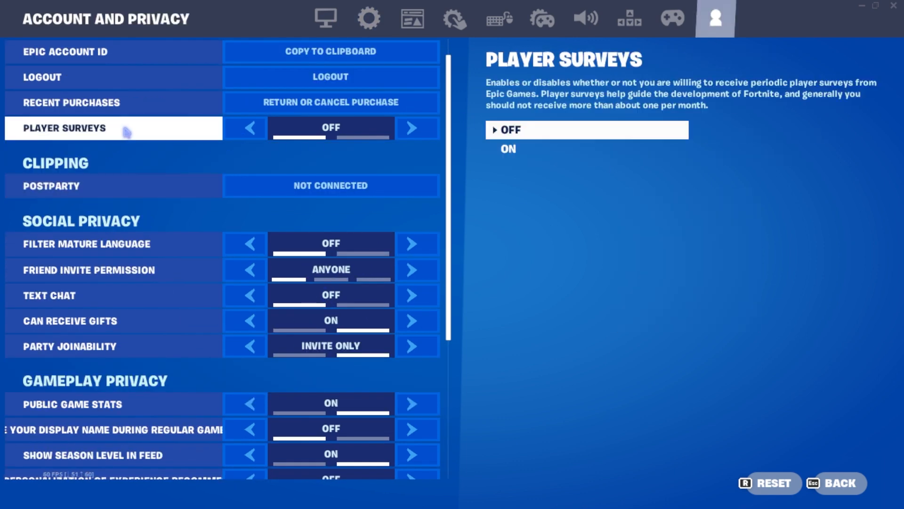